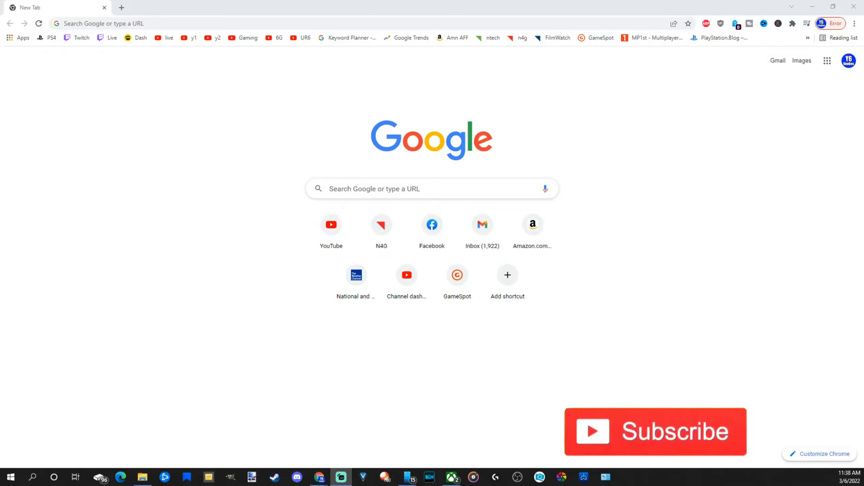
- Load playstation.com from the Chrome address bar
click(135, 23)
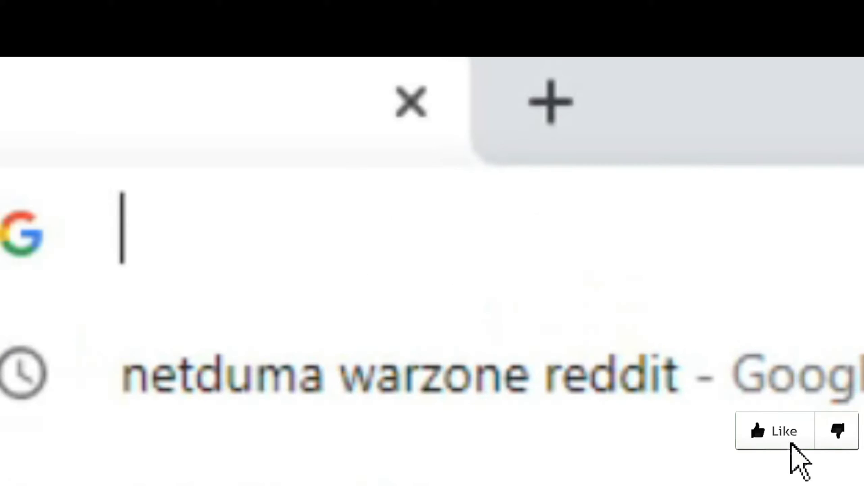
text(playstation.com)
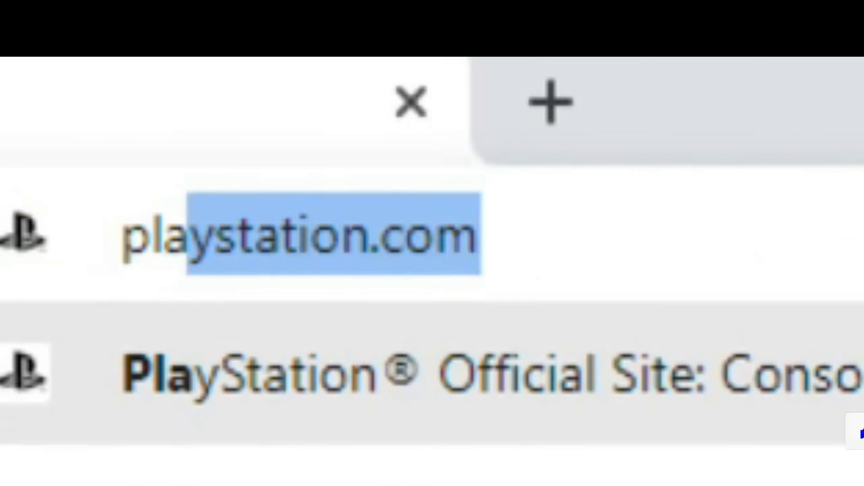
key(Return)
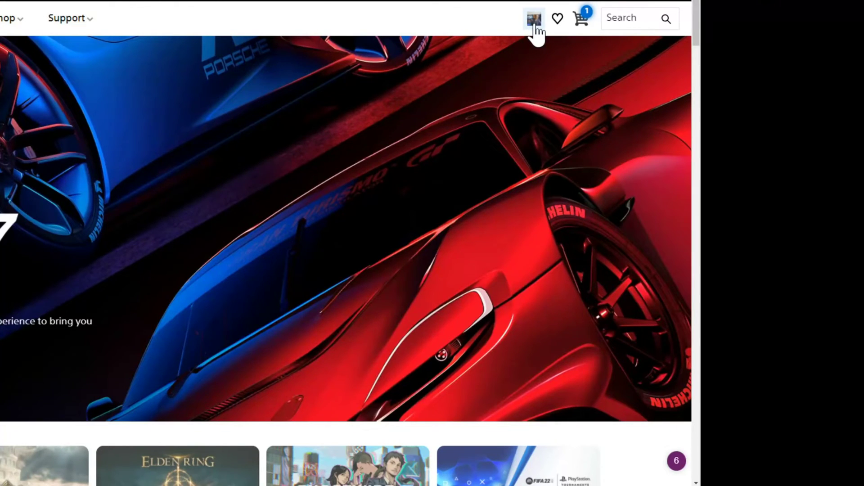
- Open Payment Settings from the profile avatar's account menu
click(535, 21)
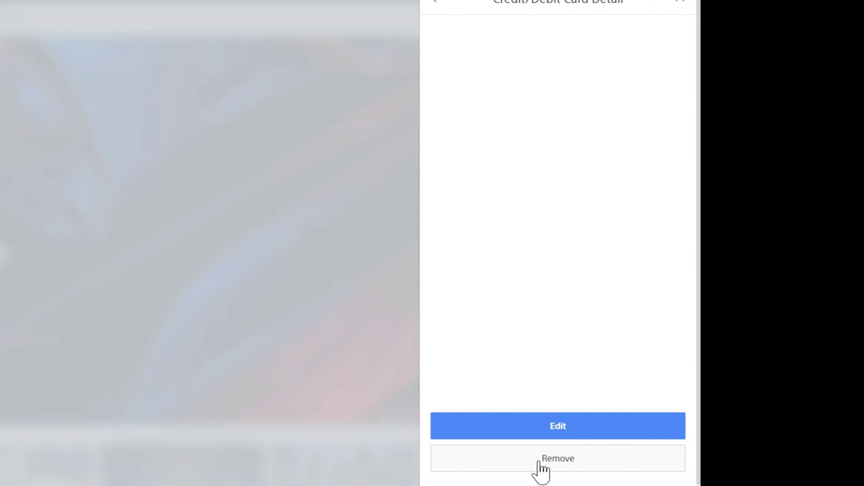
- Remove the saved Visa card and confirm with Yes
click(541, 466)
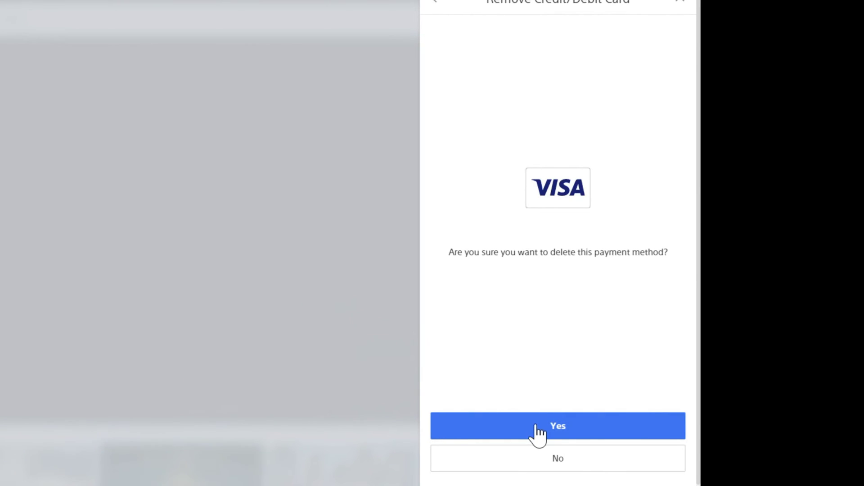
click(540, 429)
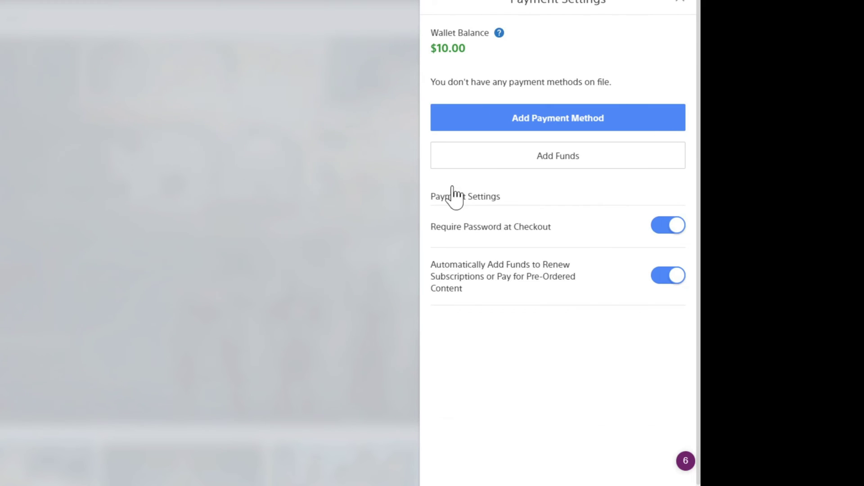